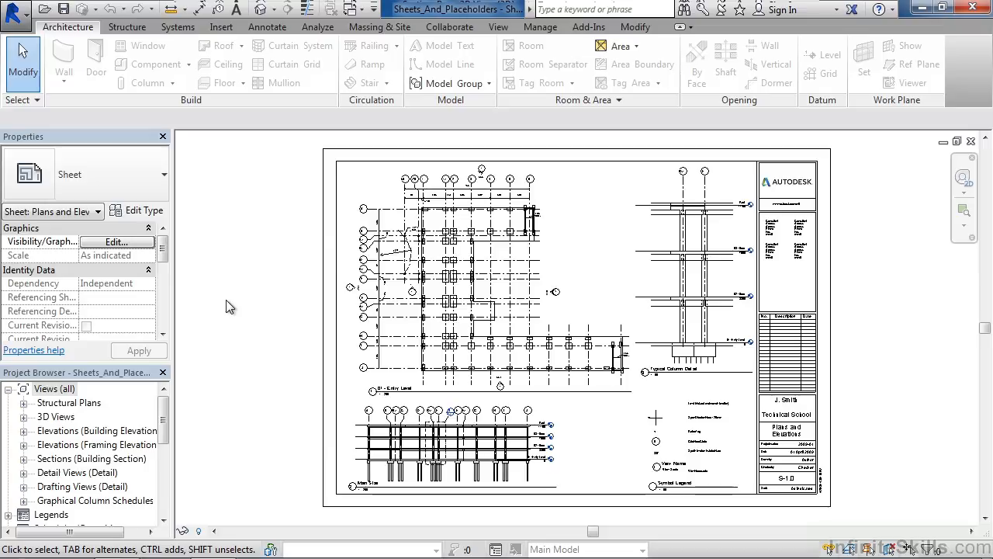
Create a new sheet using the D 22 x 34 Horizontal title block loaded from the US Imperial Titleblocks folder.
click(498, 27)
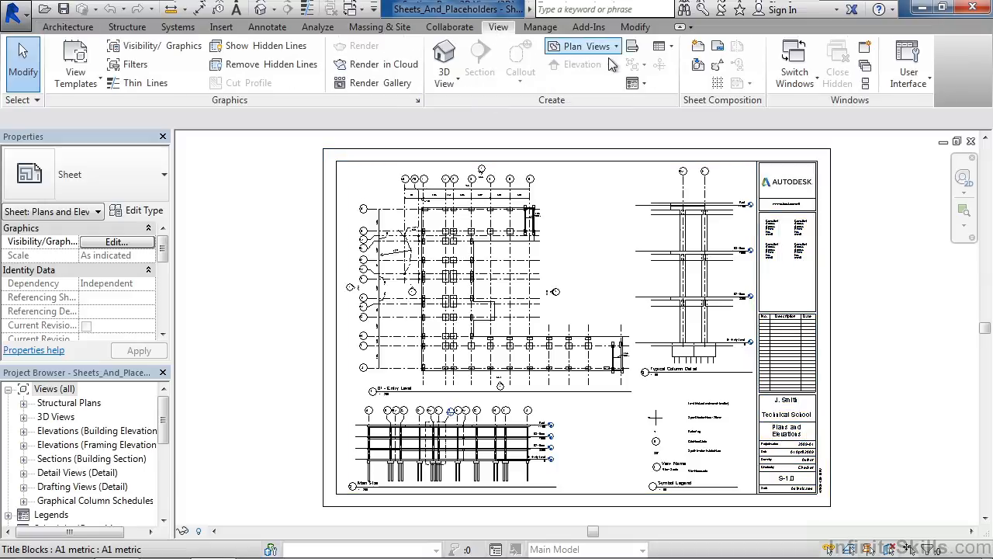
click(698, 49)
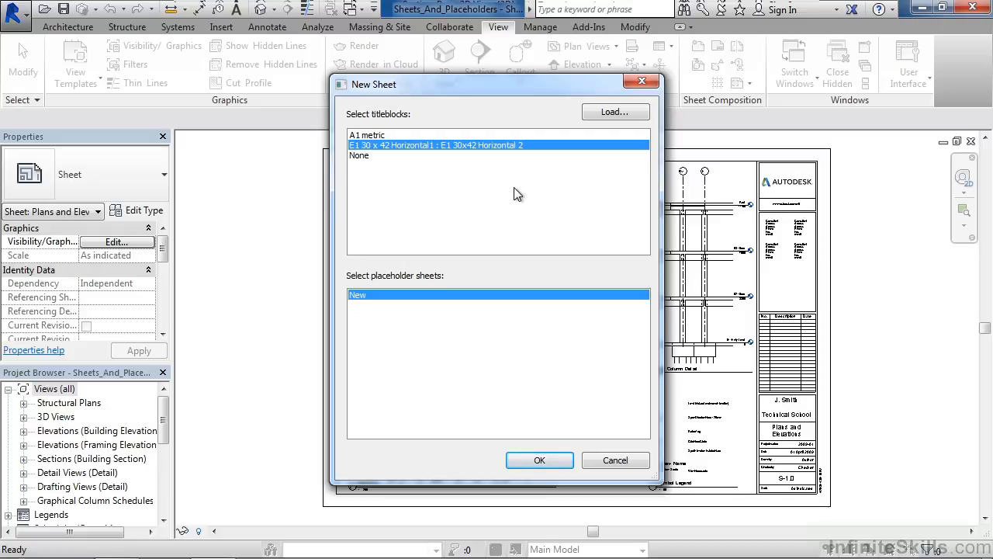
click(609, 114)
drag(655, 187, 666, 325)
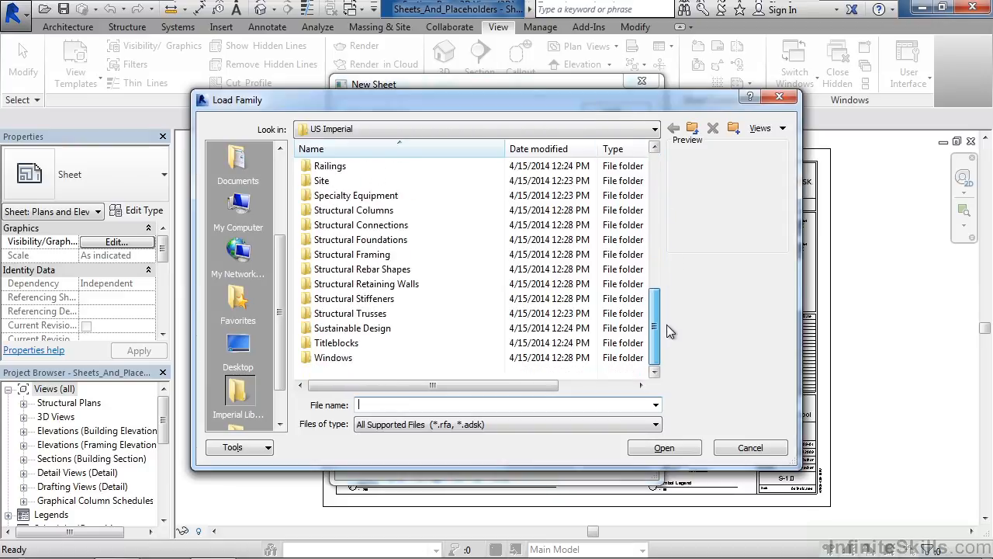
double_click(336, 343)
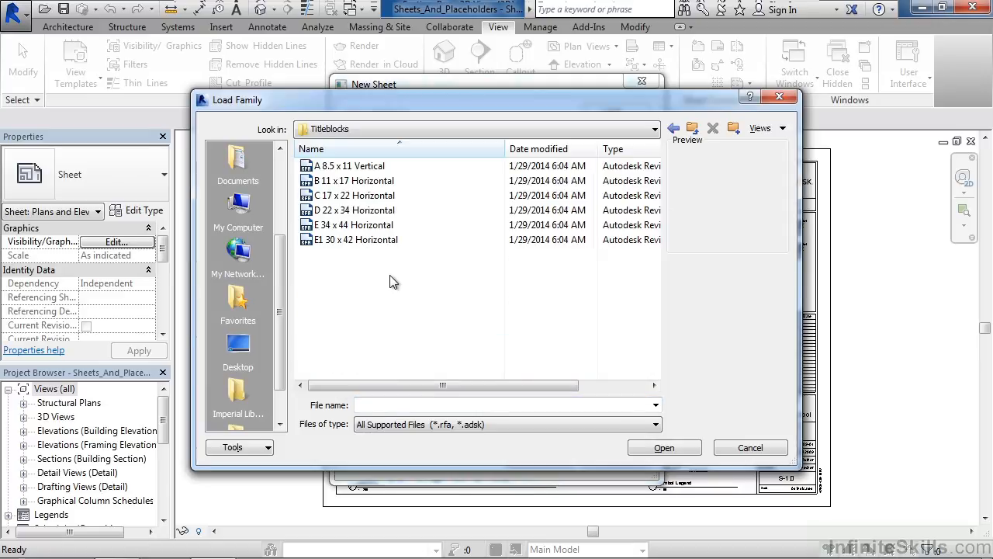
click(357, 211)
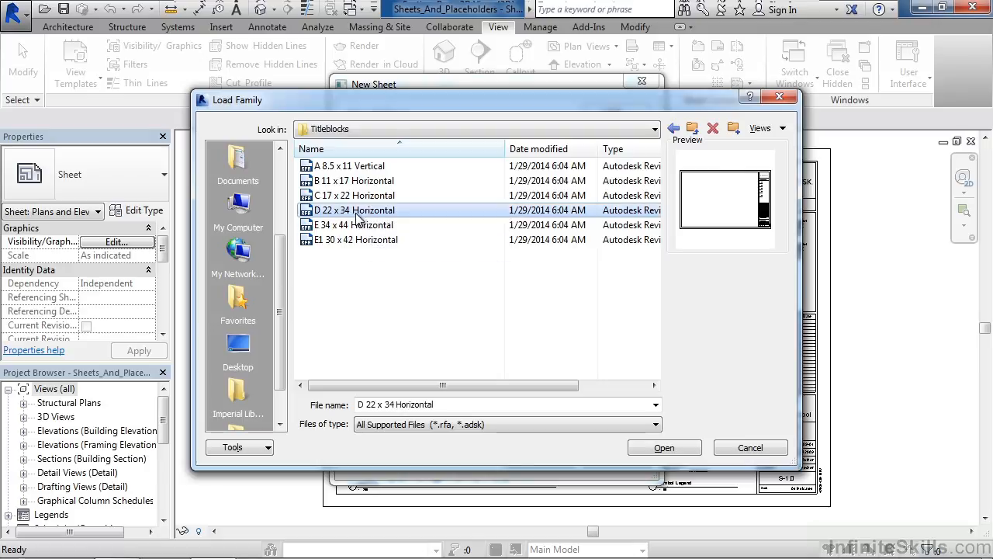
click(664, 450)
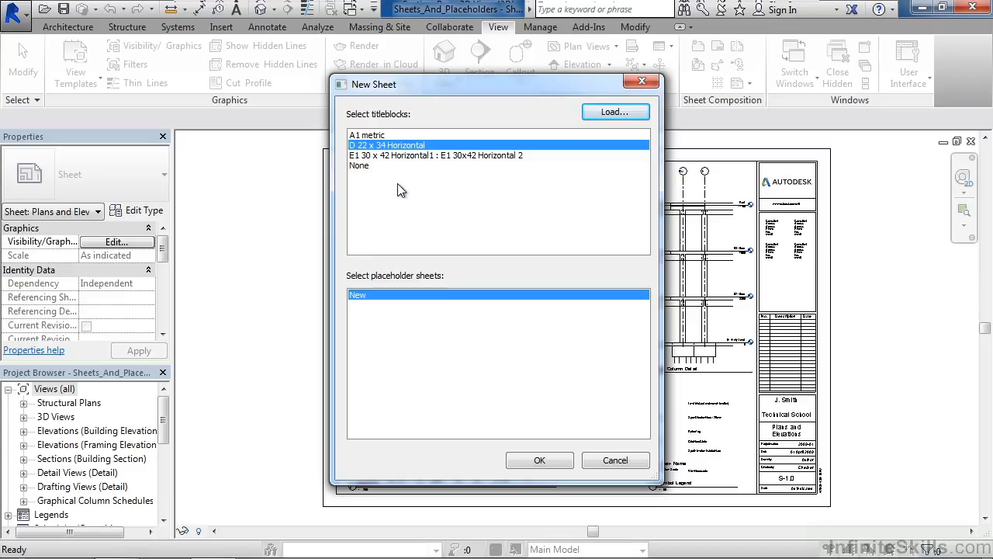
click(543, 459)
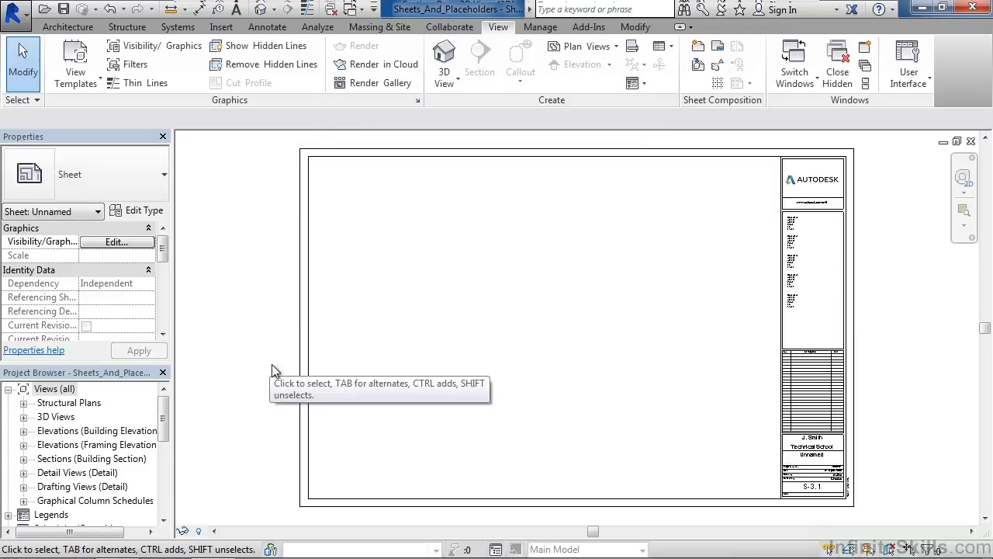
Set the sheet name of the new sheet S-3.1 to Plan2.
drag(162, 245, 160, 299)
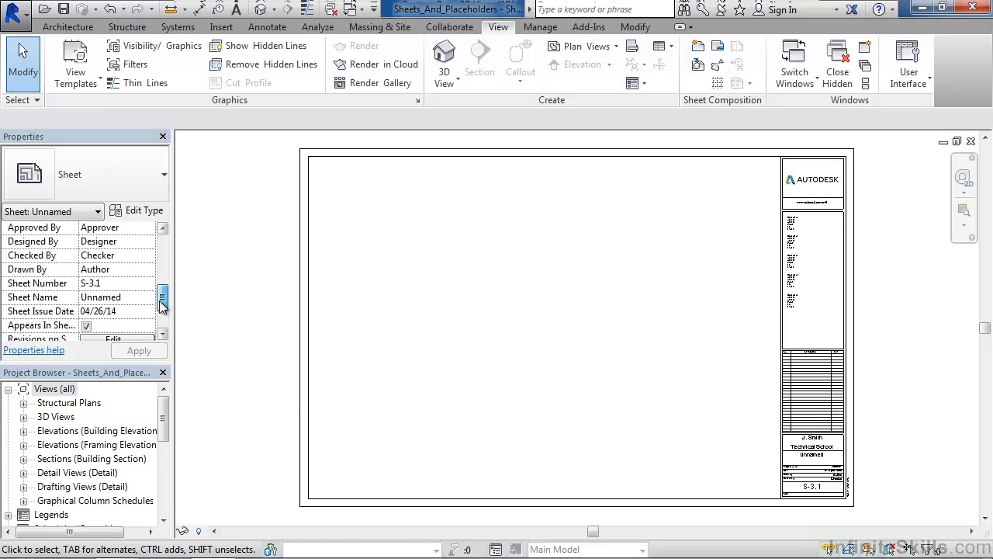
click(140, 299)
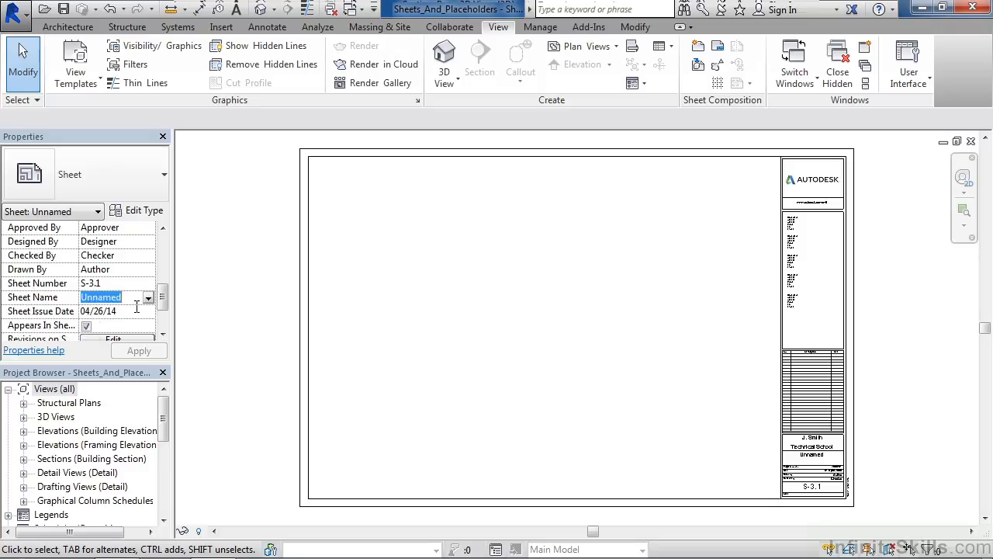
text(Plan2)
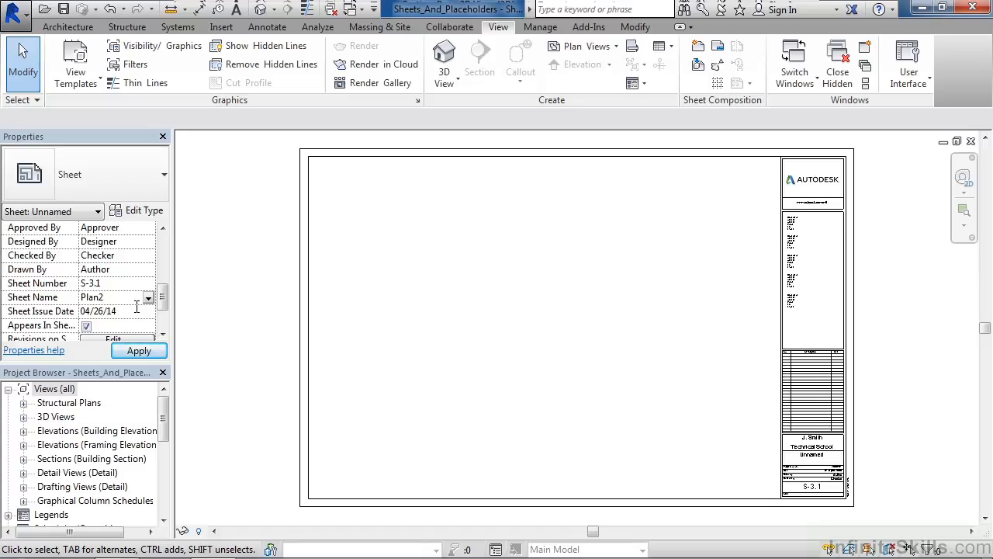
drag(164, 301, 166, 304)
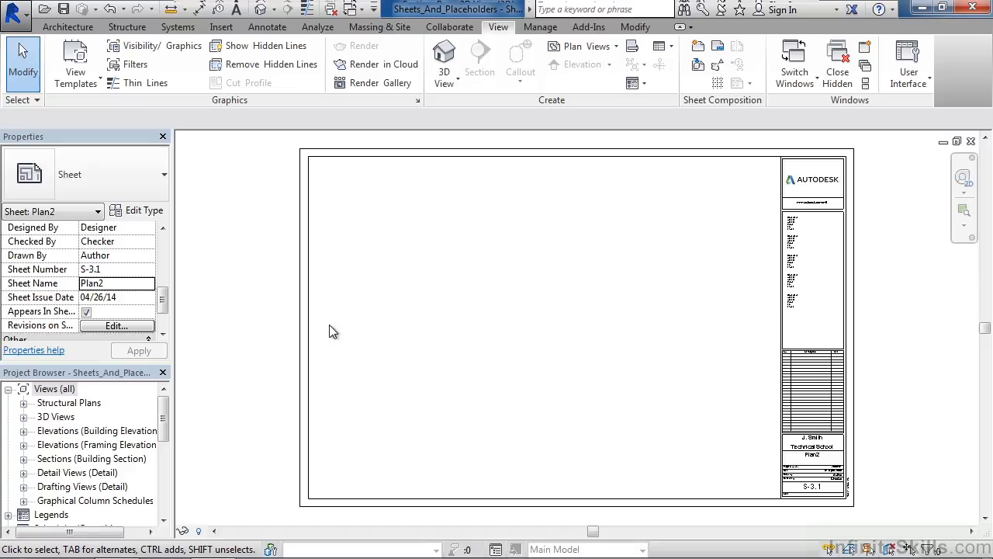
click(161, 412)
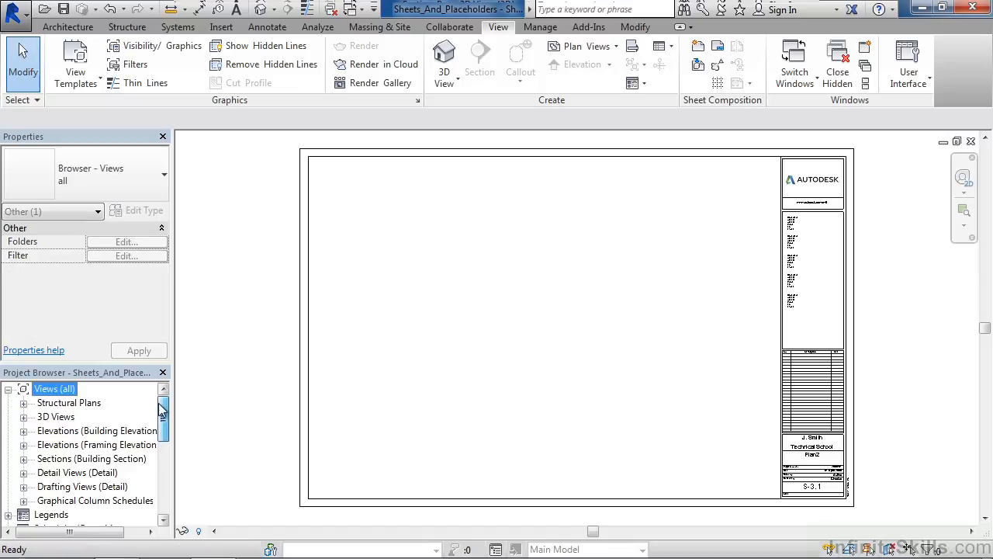
drag(162, 411, 174, 460)
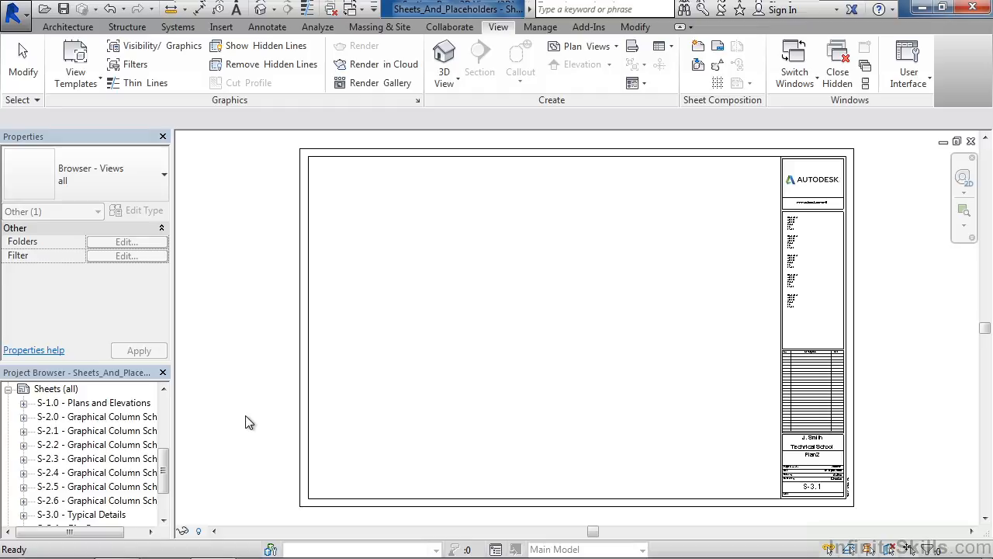
Create a sheet list schedule with the Sheet Name and Sheet Number fields, and widen its Sheet Name column to fit the names.
click(249, 423)
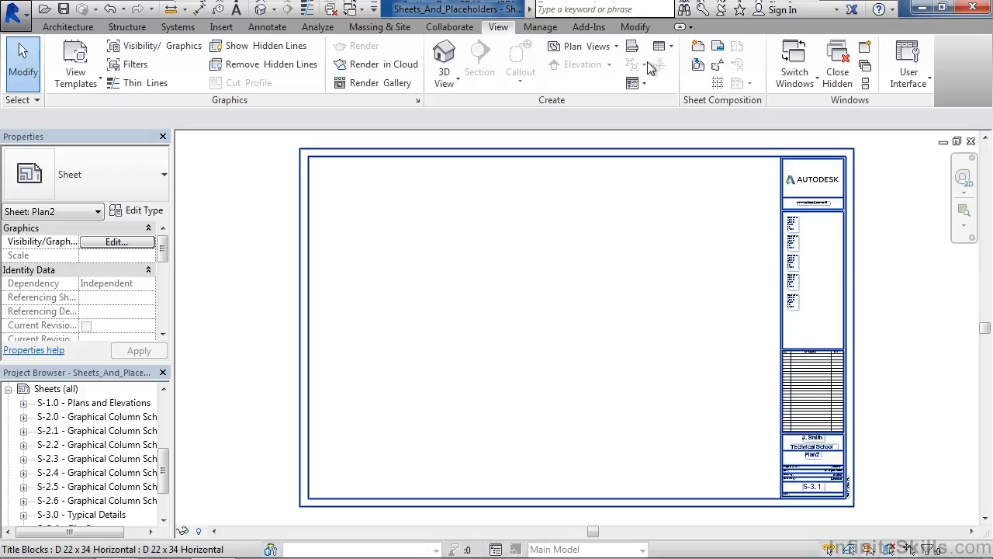
click(671, 48)
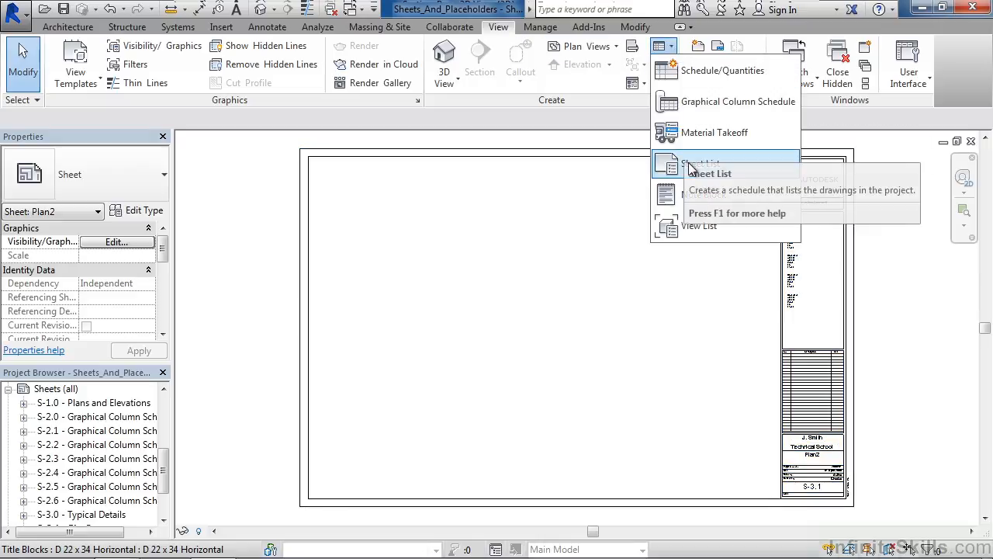
click(693, 169)
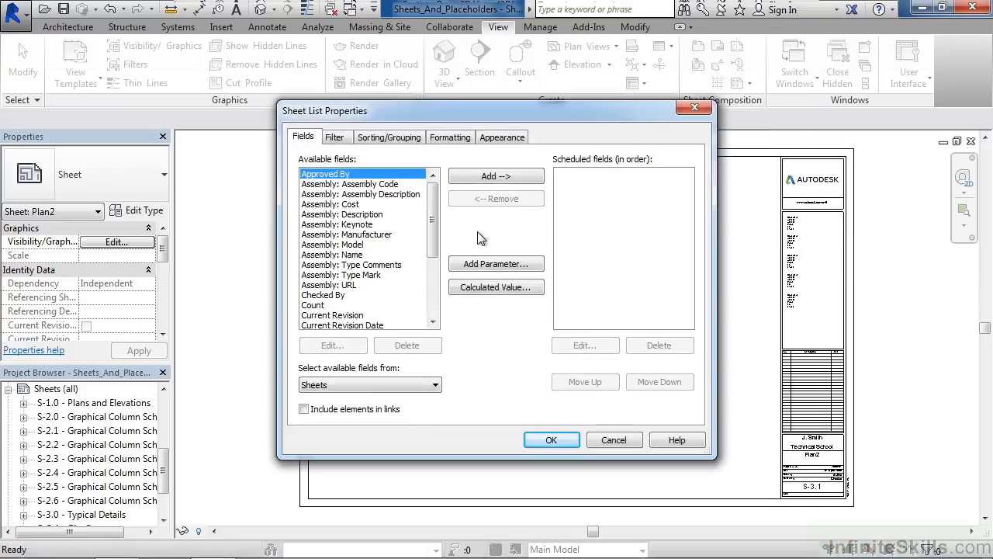
scroll(442, 248, down, 4)
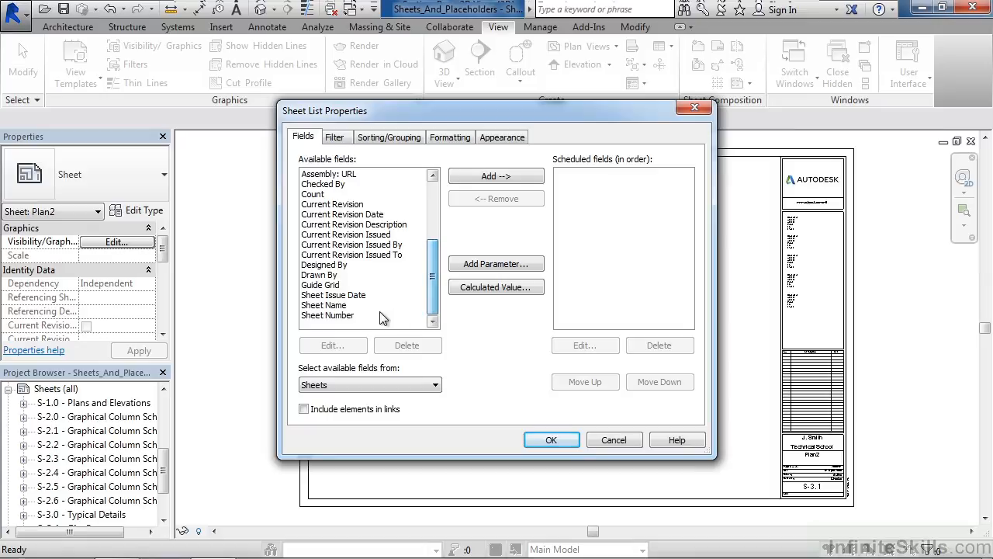
click(329, 305)
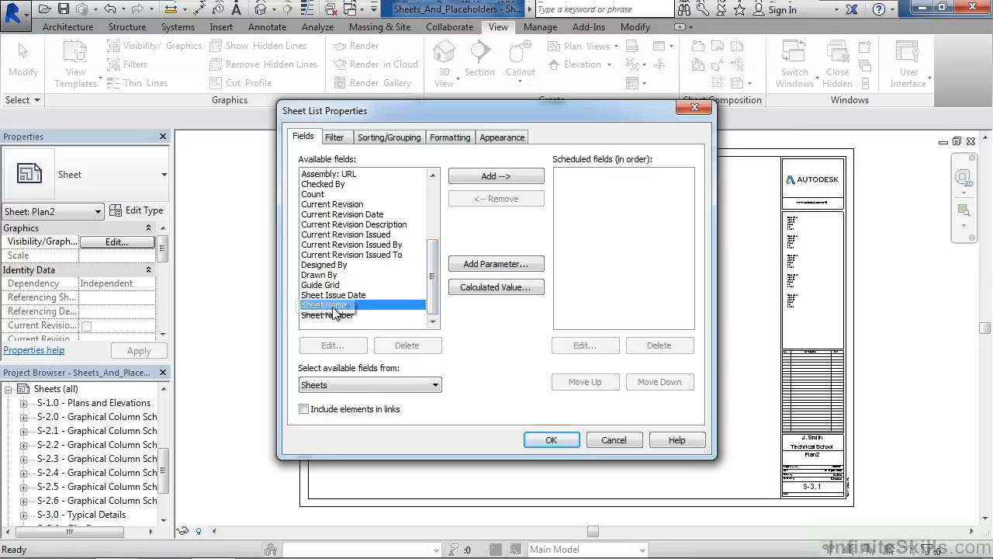
click(498, 178)
click(498, 179)
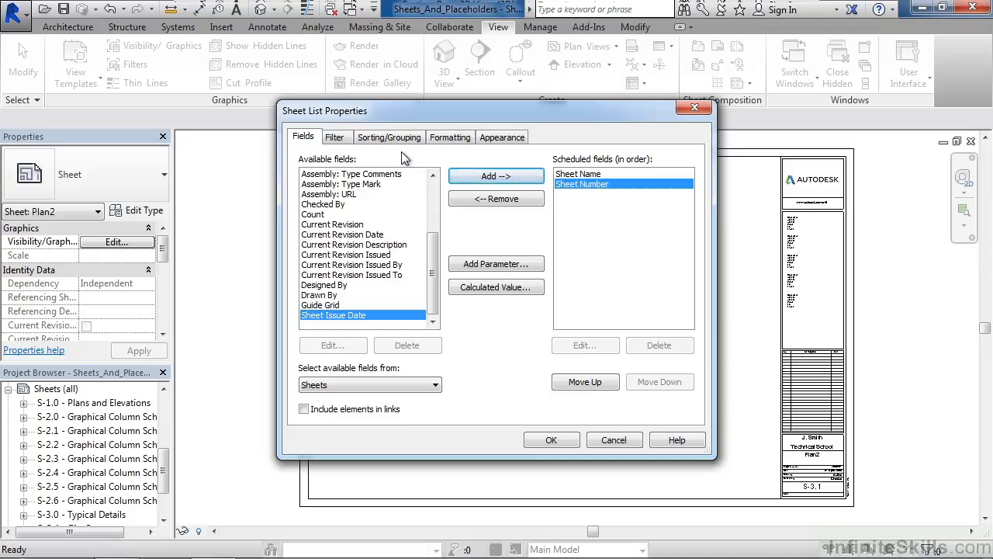
click(552, 440)
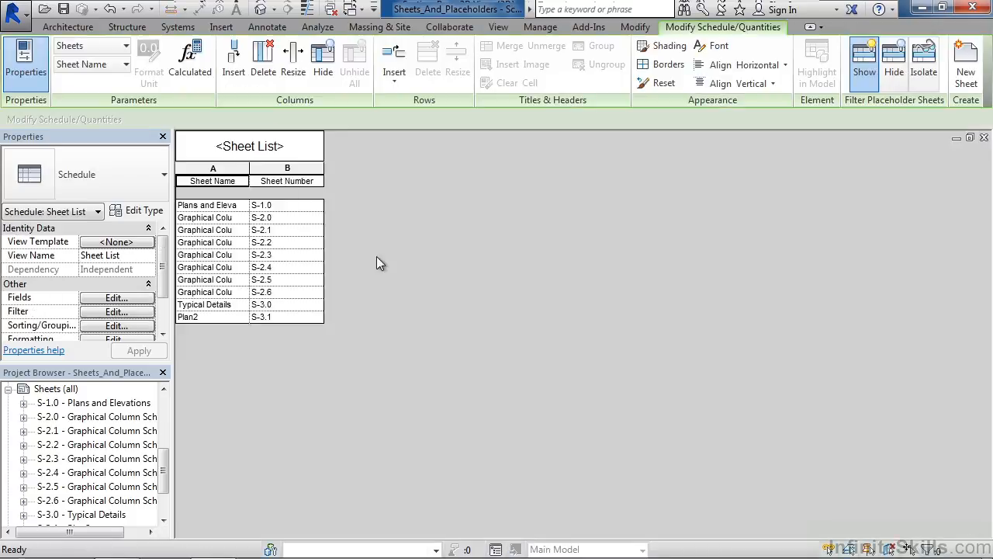
drag(257, 166, 319, 168)
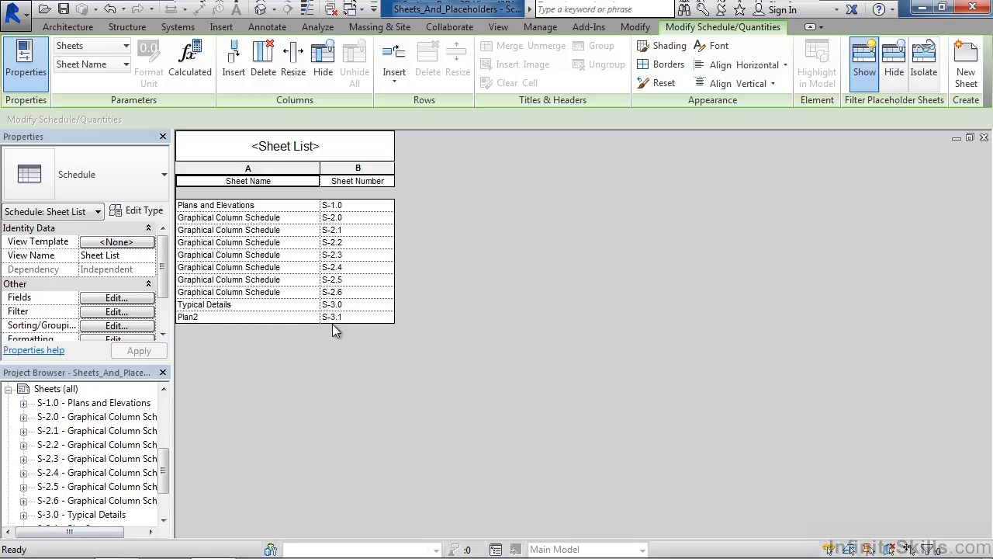
Insert a placeholder data row in the sheet list with the name ARCH PLAN 2 and sheet number A-2.
click(221, 318)
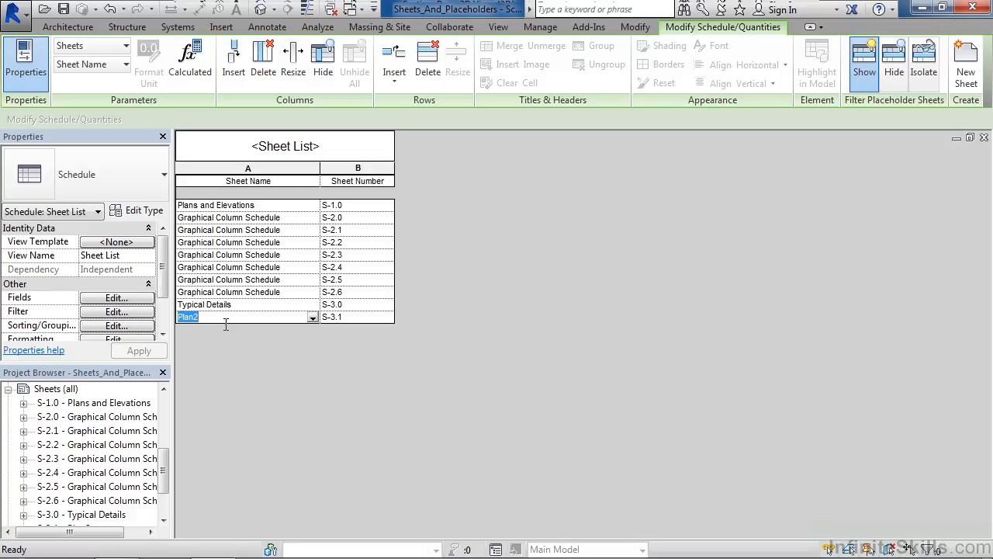
click(395, 84)
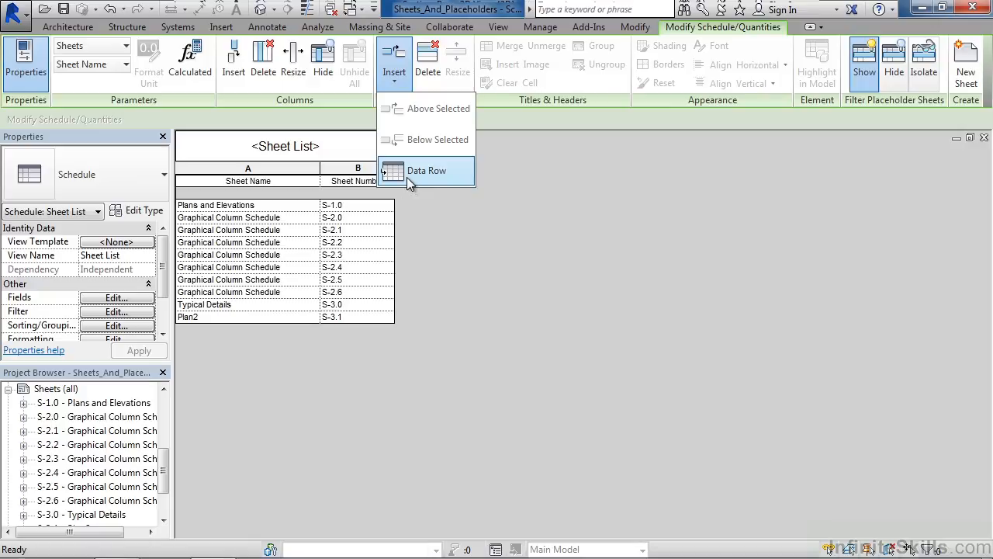
click(409, 176)
click(211, 334)
drag(231, 336, 181, 336)
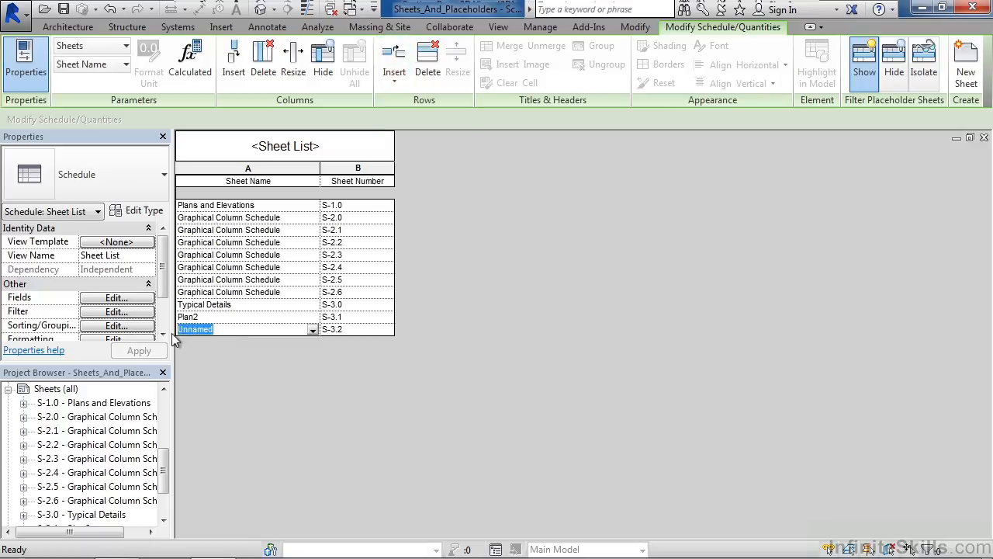
text(ARCH PLAN 2)
click(365, 331)
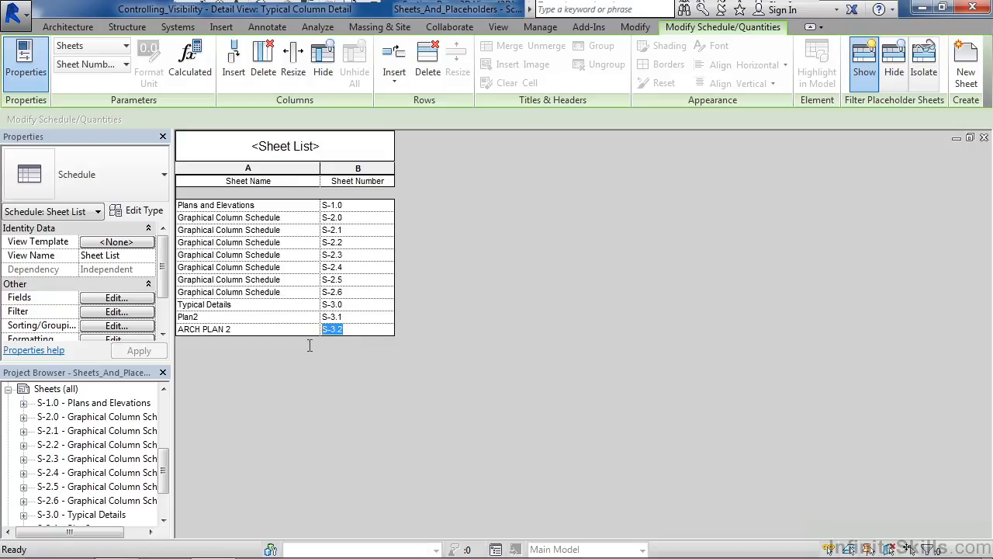
text(A-2)
Insert another placeholder data row in the sheet list with the name STUCTURE and sheet number S-4.0.
click(401, 86)
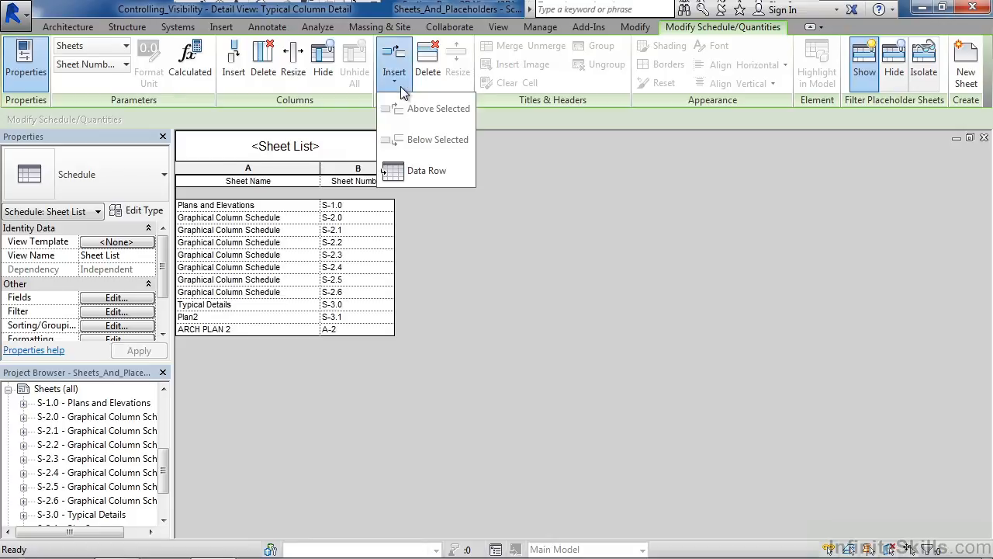
click(413, 179)
click(197, 348)
click(181, 348)
text(STUCTURE)
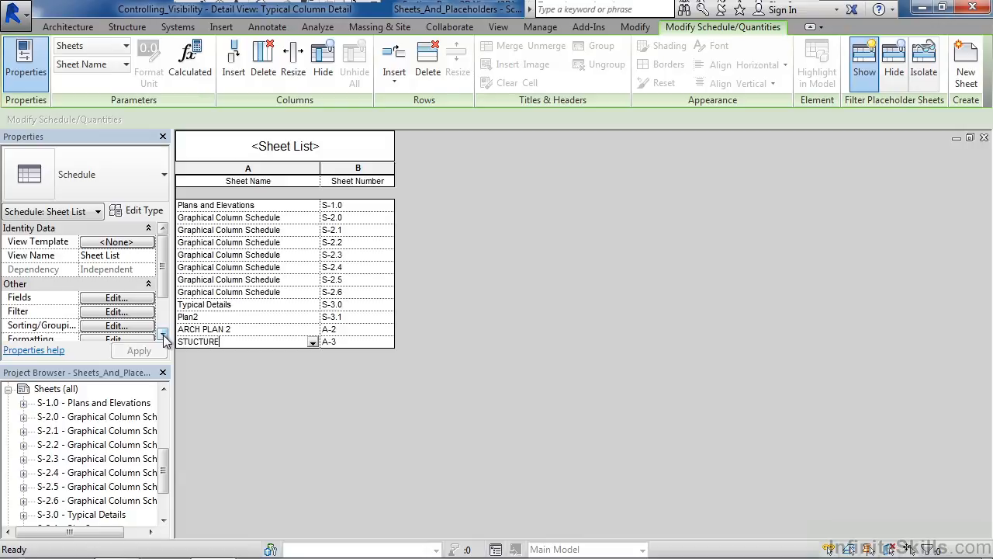
key(Tab)
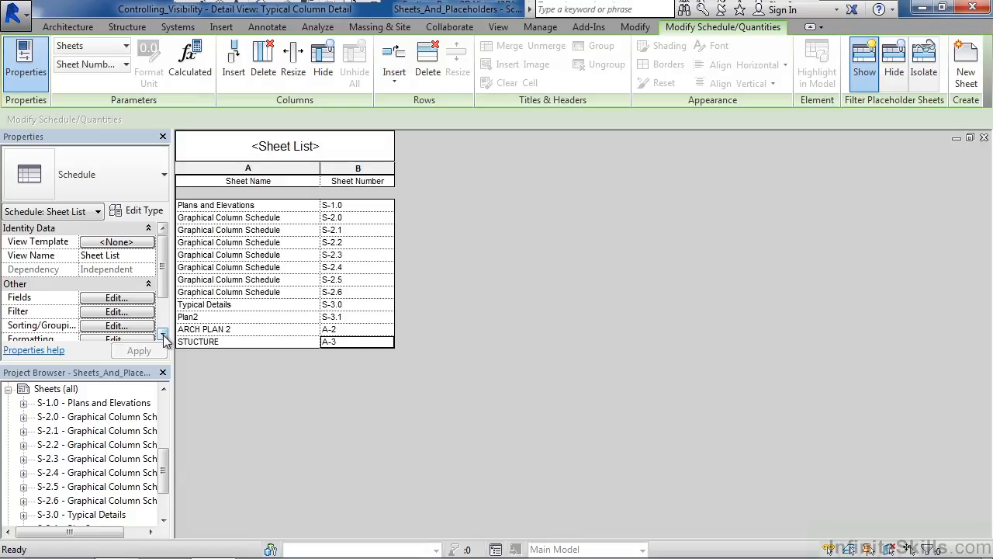
text(S-4.0)
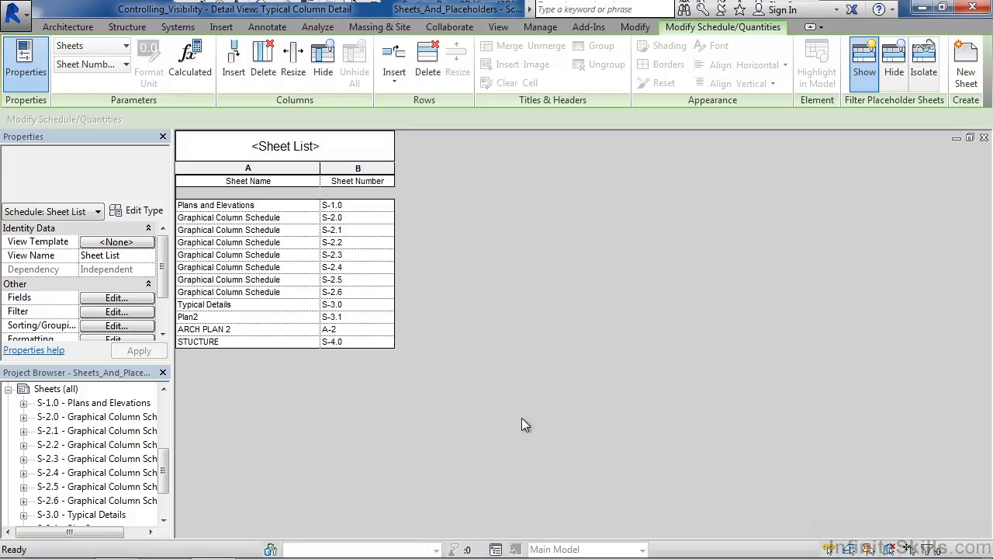
Close the sheet list, create a sheet from placeholder S-4.0 - STUCTURE with the D 22 x 34 Horizontal title block, and check its title block.
click(984, 138)
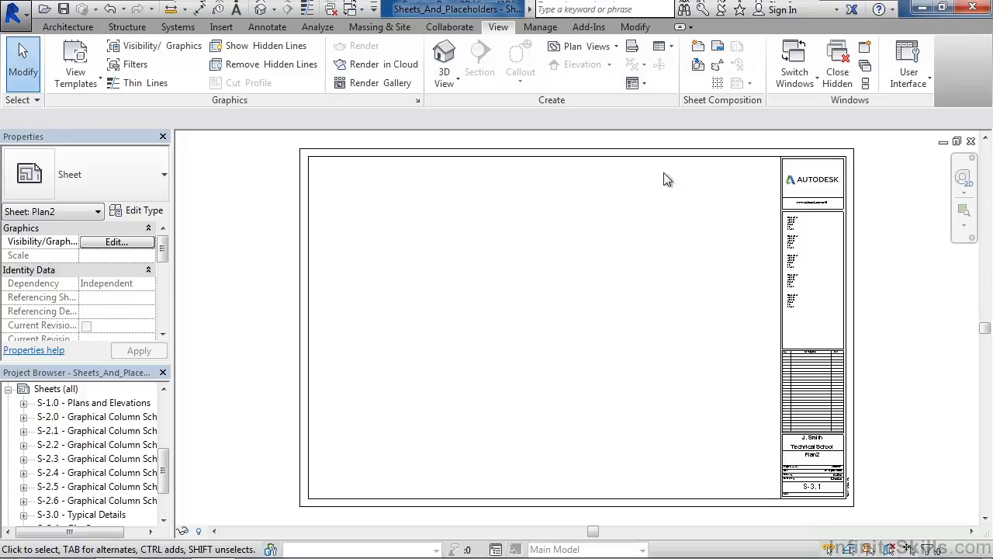
click(699, 49)
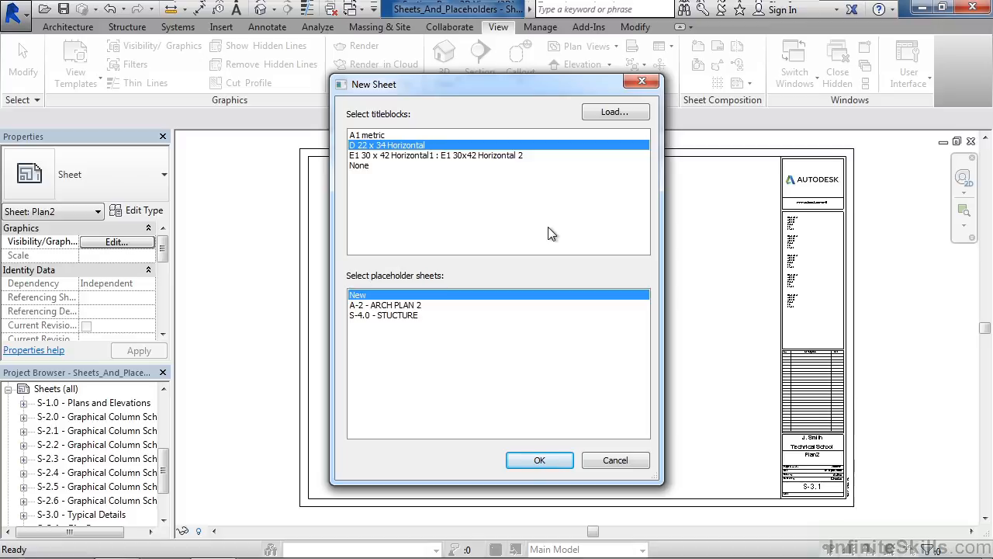
click(357, 316)
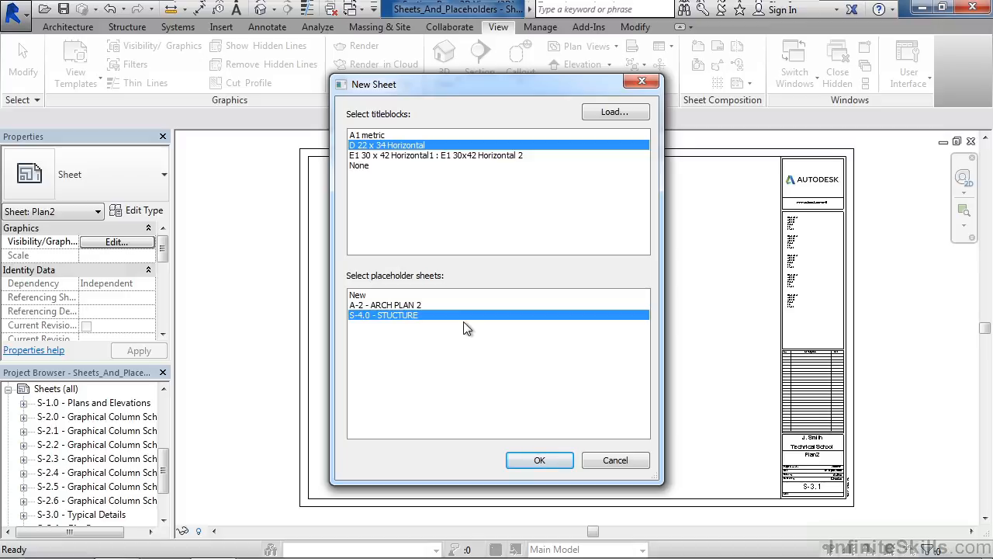
click(551, 465)
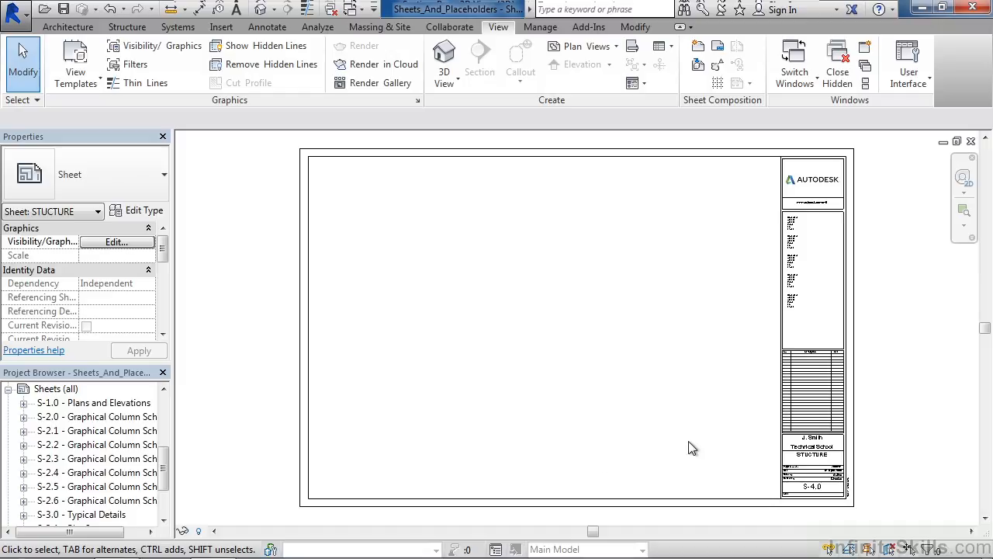
scroll(908, 490, up, 1)
scroll(907, 491, up, 2)
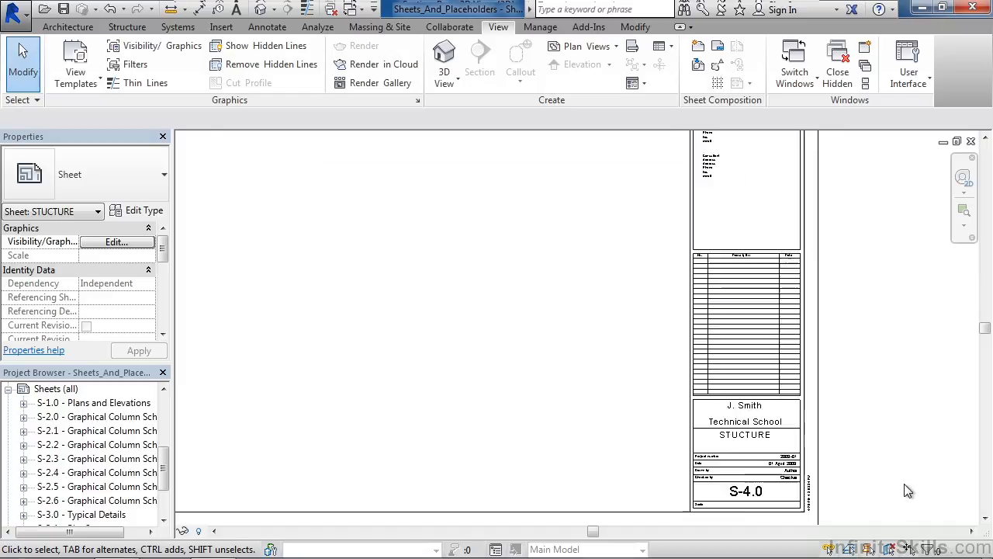
scroll(908, 487, up, 1)
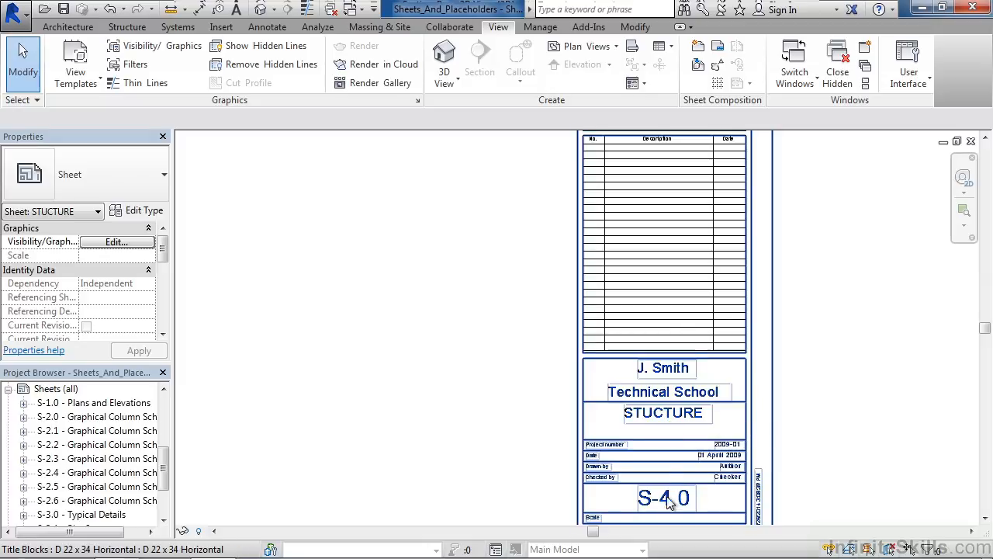
scroll(822, 492, down, 3)
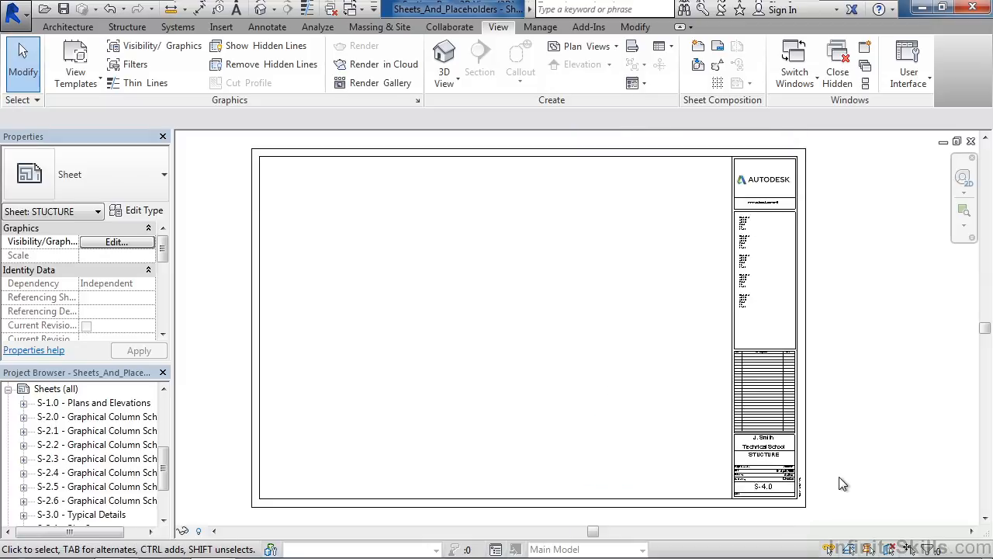
scroll(839, 479, down, 1)
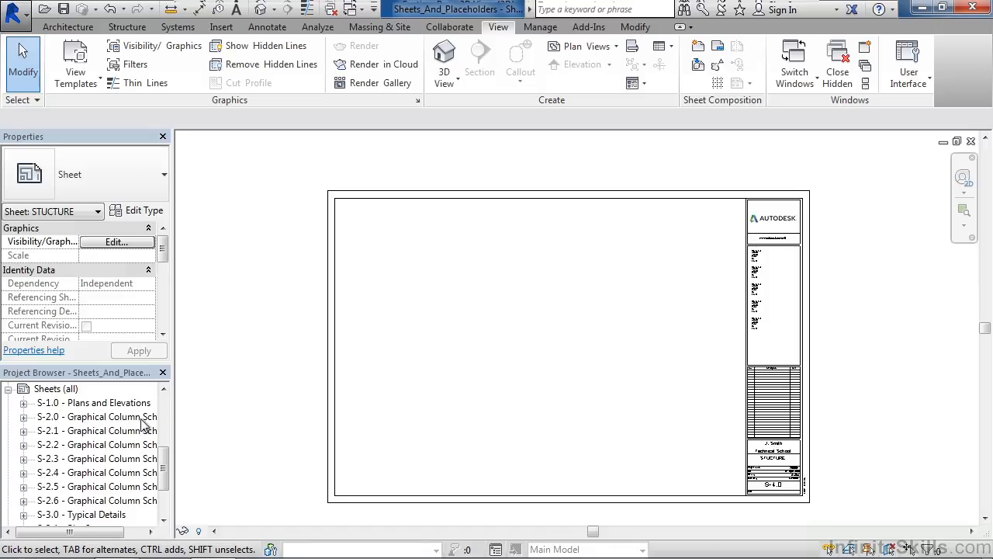
Reopen the Sheet List schedule from the project's schedules and quantities.
mouse_move(166, 468)
mouse_down()
mouse_move(166, 488)
mouse_move(173, 452)
mouse_up()
click(59, 481)
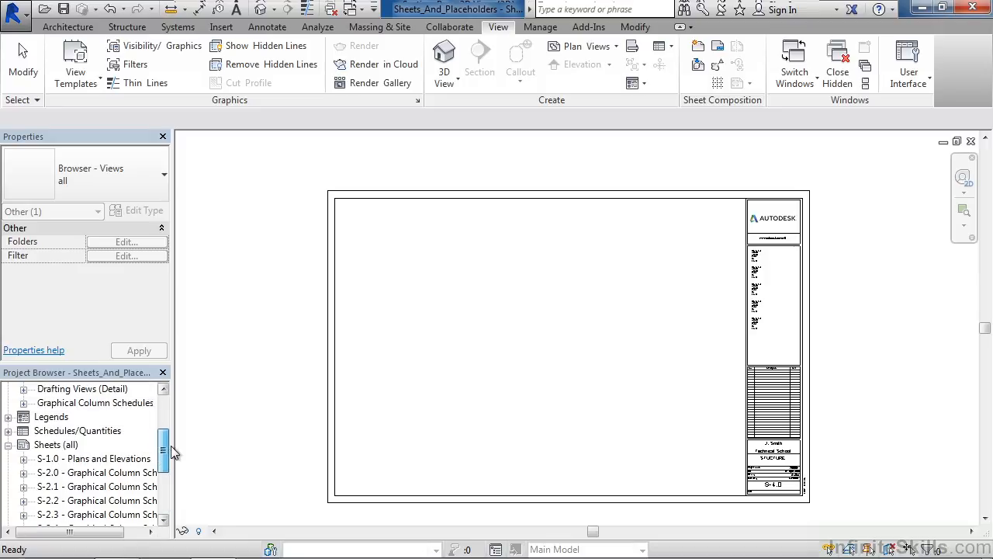
click(8, 431)
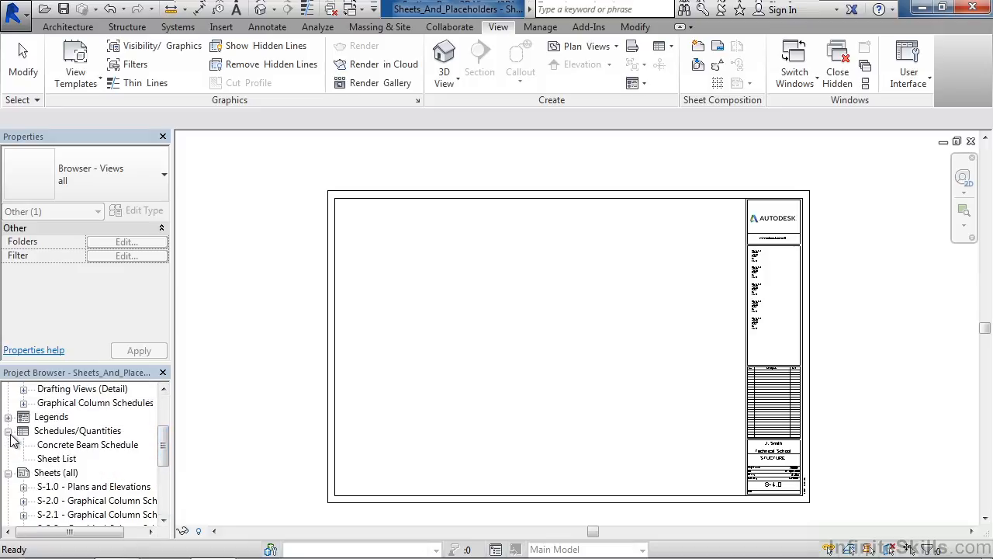
double_click(61, 459)
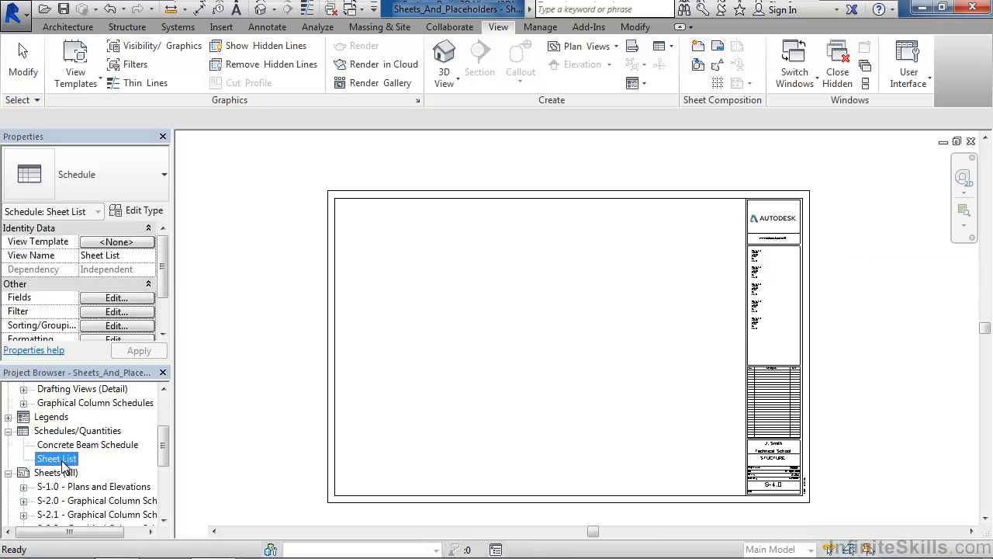